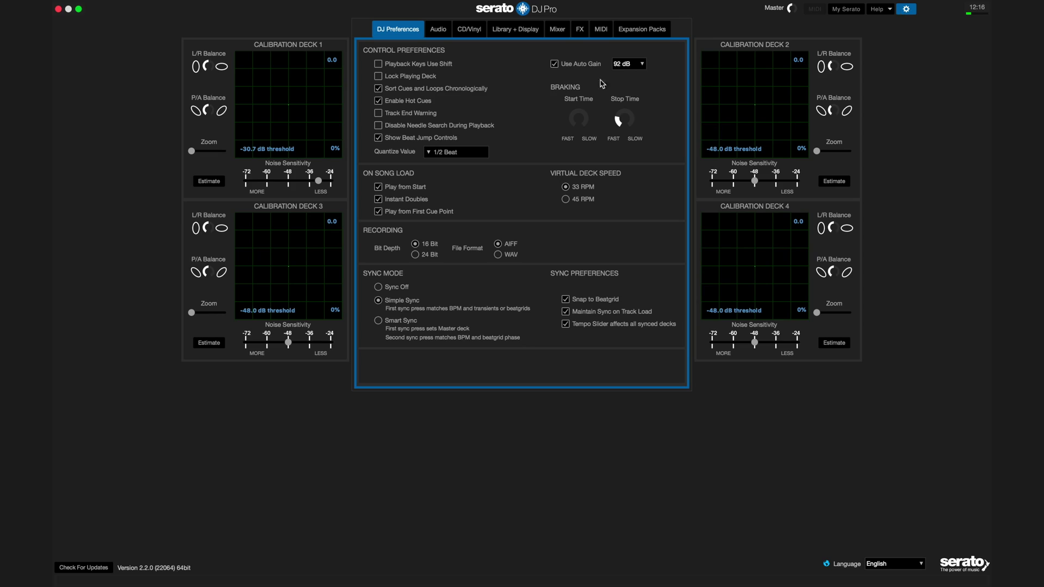
Sign in to Tidal from Setup > Library + Display, continuing with the existing Tidal account
click(527, 33)
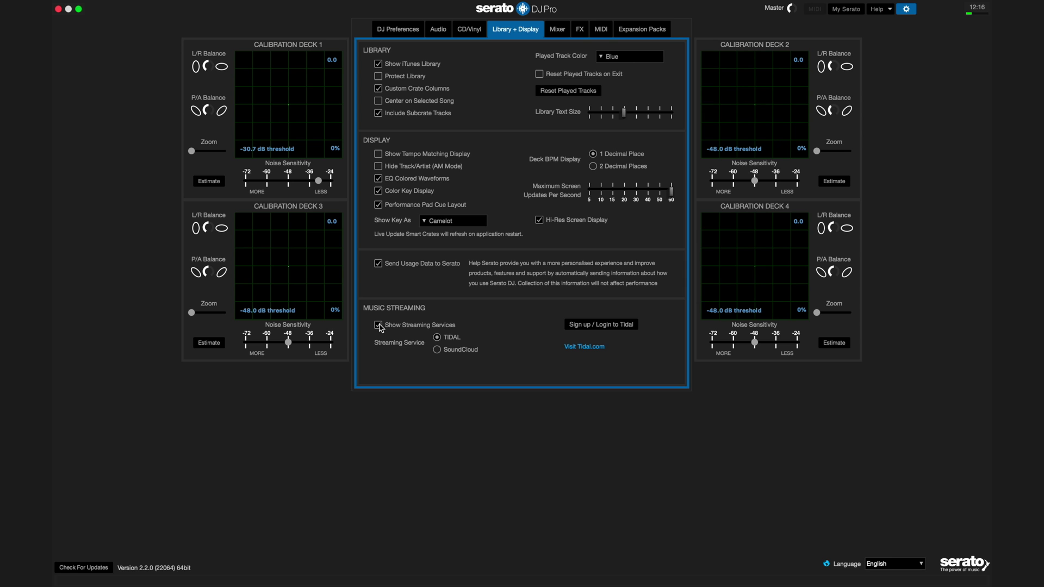
click(580, 328)
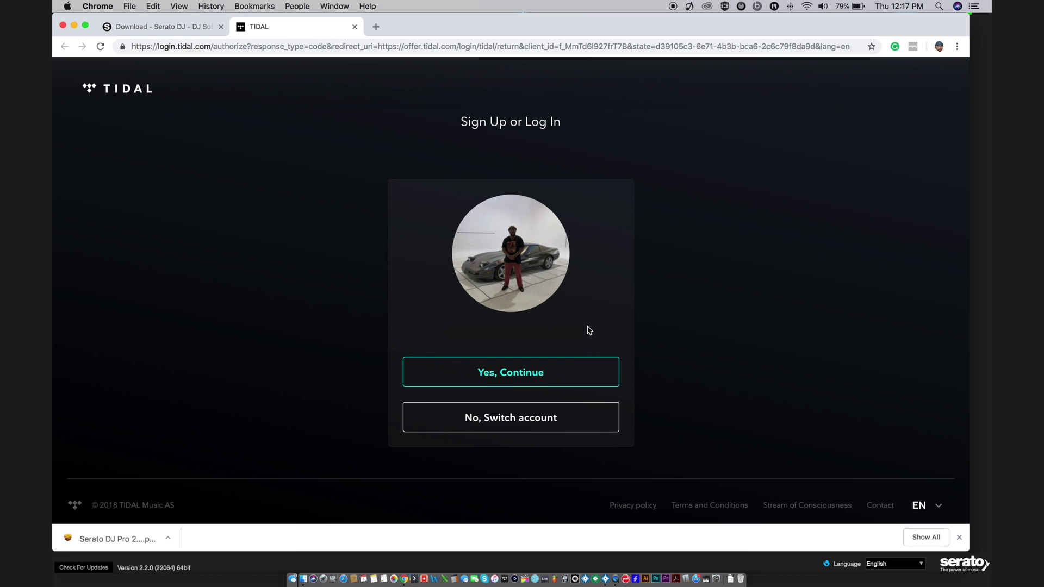
click(553, 370)
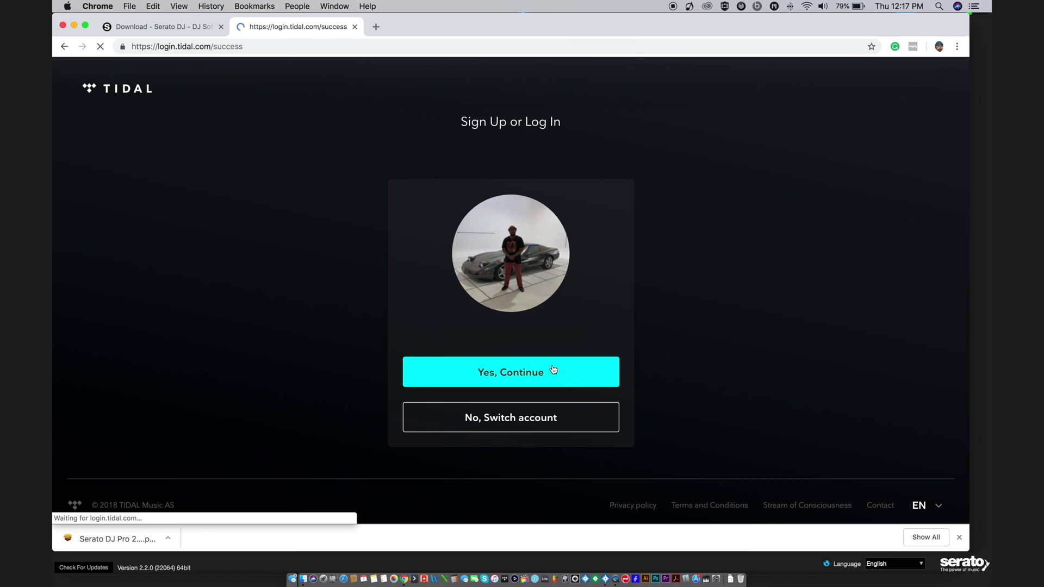
Return to Serato DJ Pro and browse the tracks of the Thoro Hip-Hop Tidal playlist
click(566, 117)
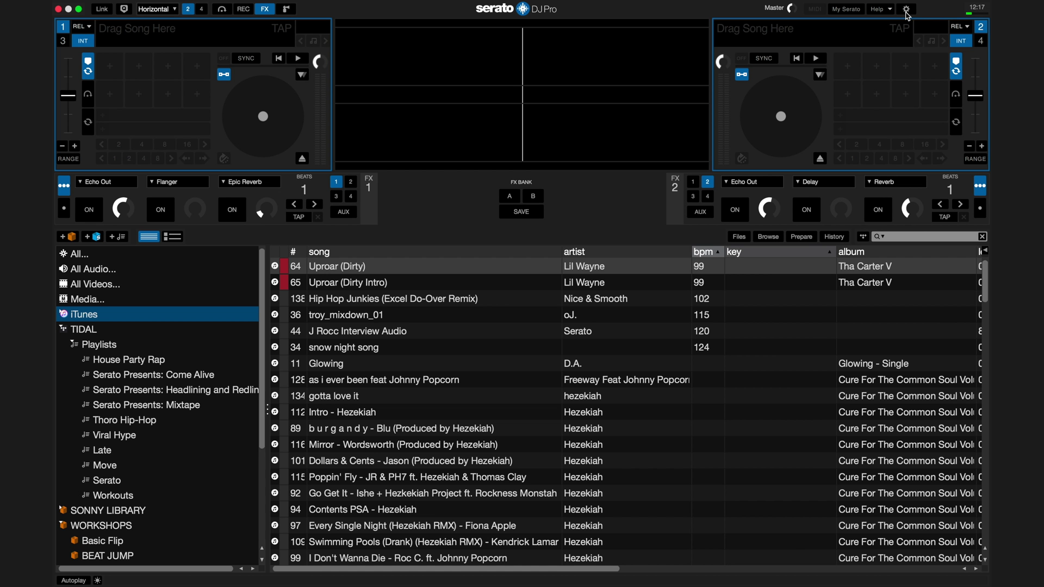
click(139, 424)
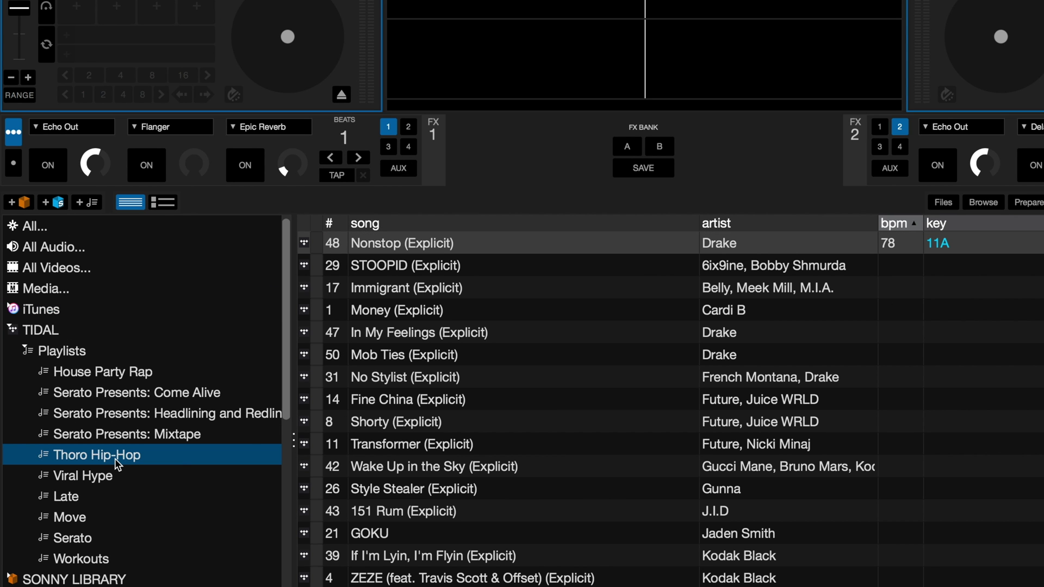
scroll(534, 418, down, 12)
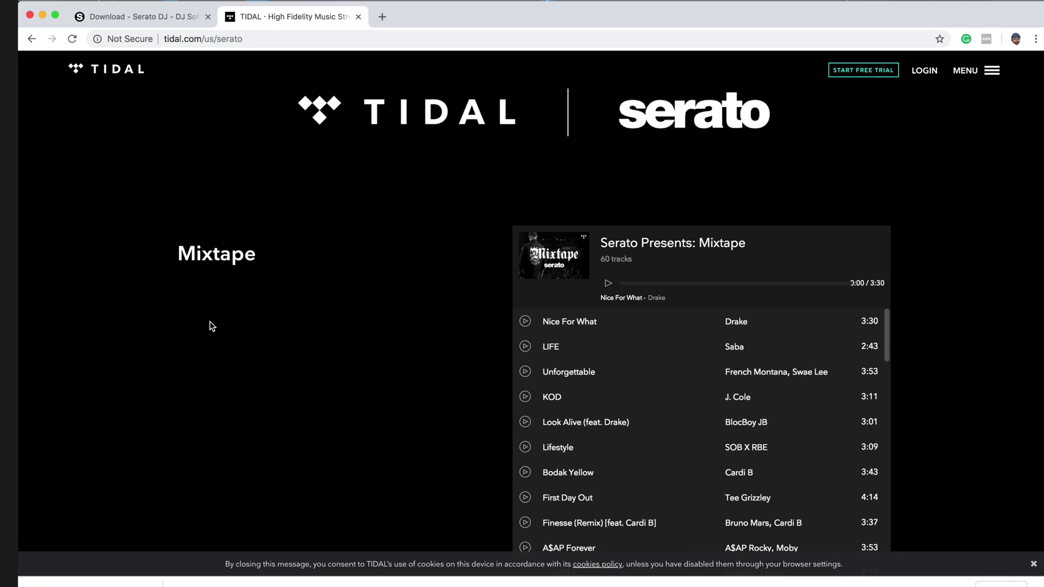
scroll(211, 326, down, 2)
Scroll to the Serato Presents: Mixtape playlist on tidal.com/serato and open it in TIDAL
click(687, 242)
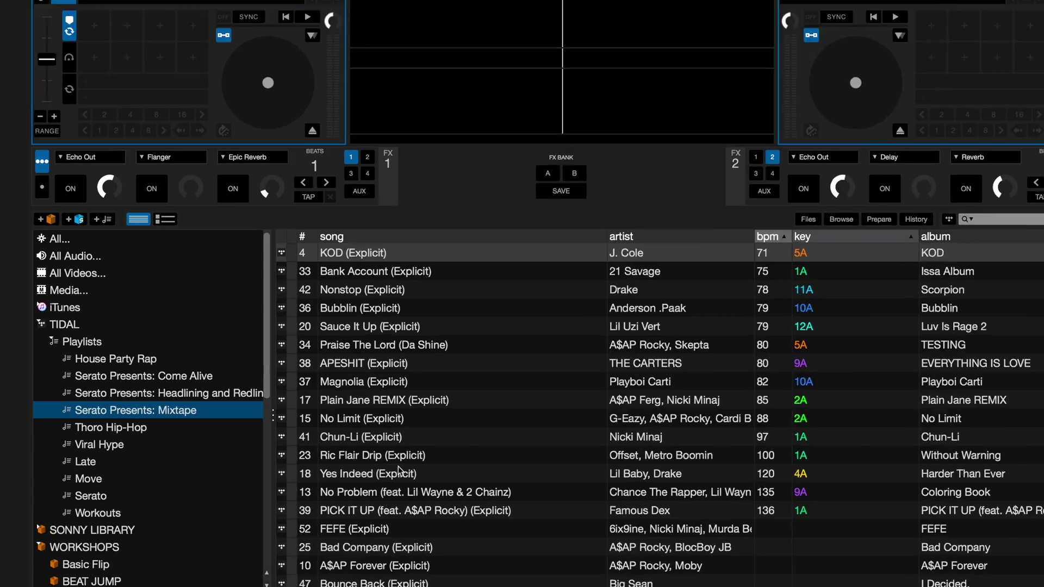
scroll(534, 495, down, 1)
scroll(533, 496, down, 6)
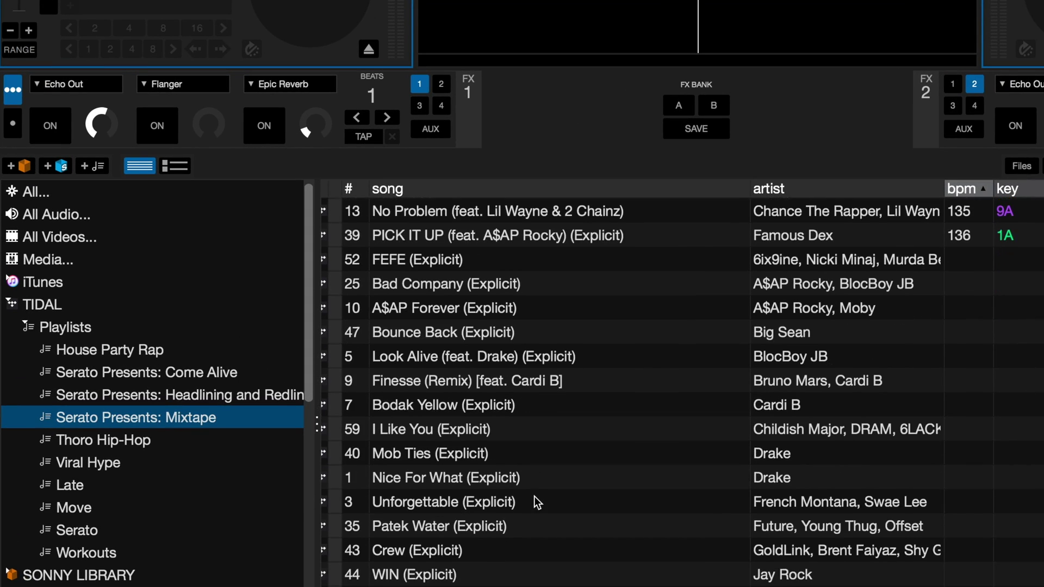
scroll(534, 496, up, 7)
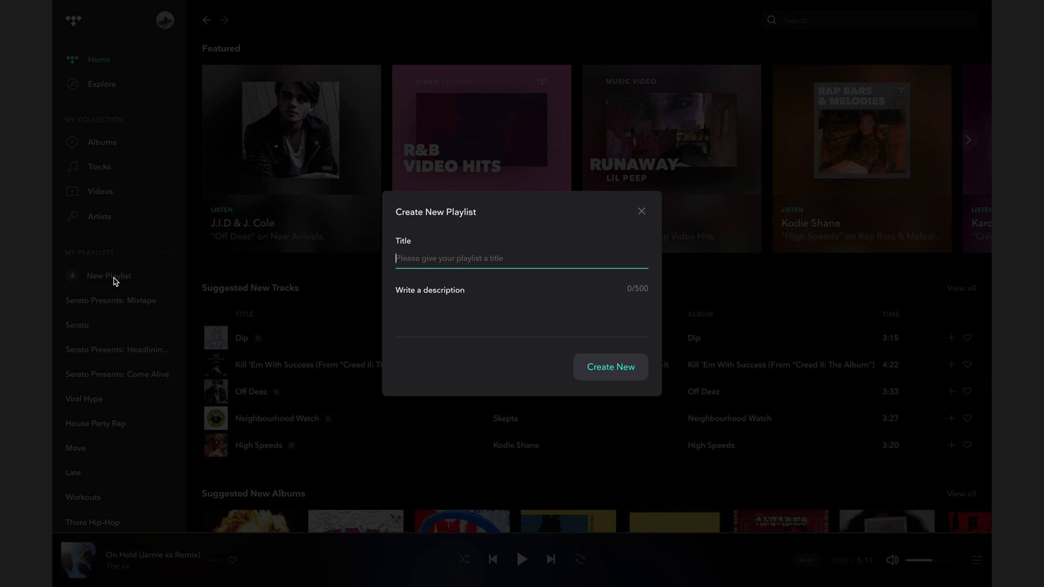
Create the 'New Music' Tidal playlist, add Off Deez and High Speeds, and open it
text(New Music)
click(641, 360)
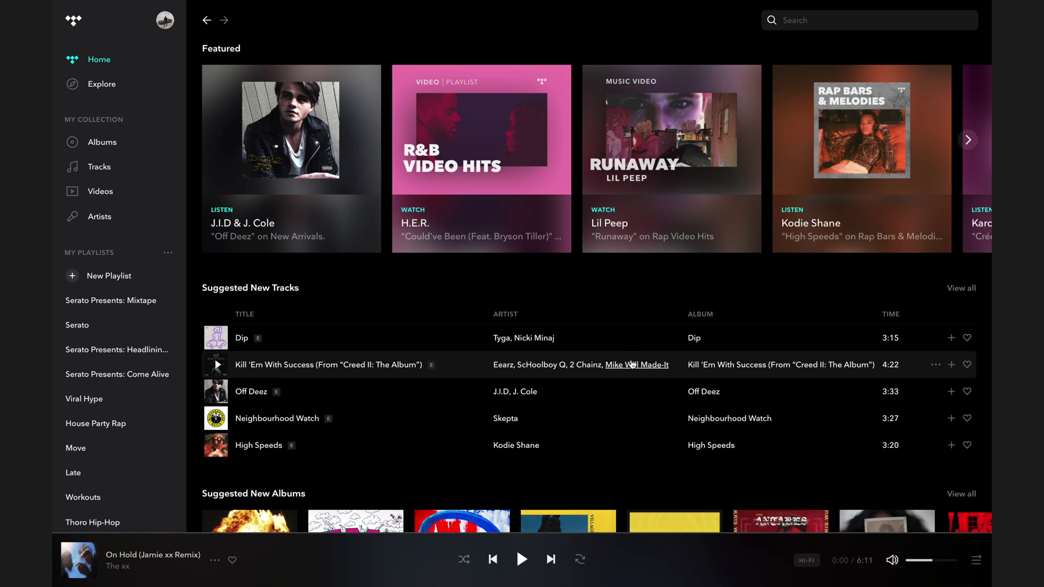
drag(107, 296, 107, 299)
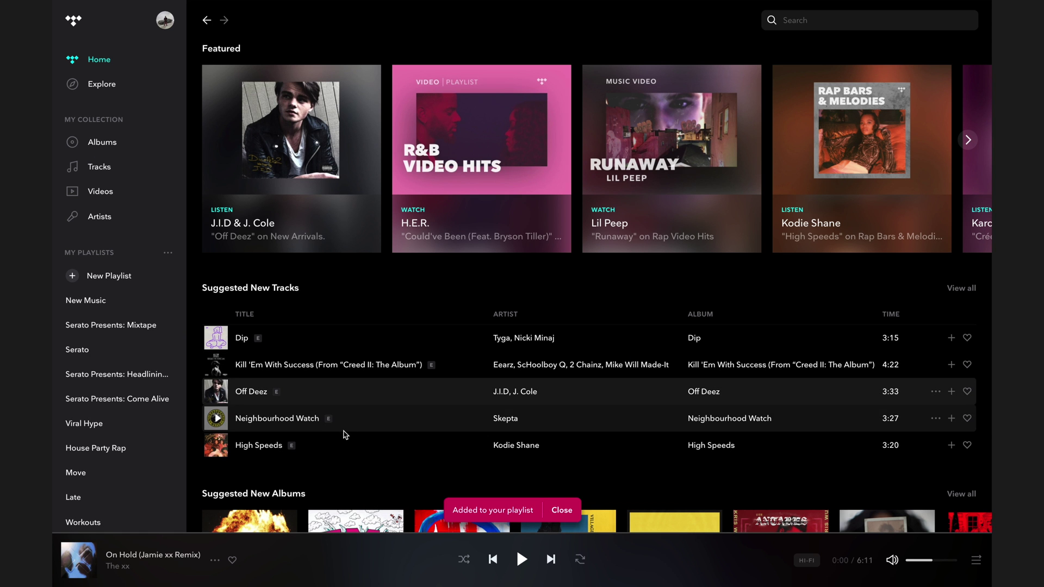
drag(342, 445, 141, 308)
click(142, 307)
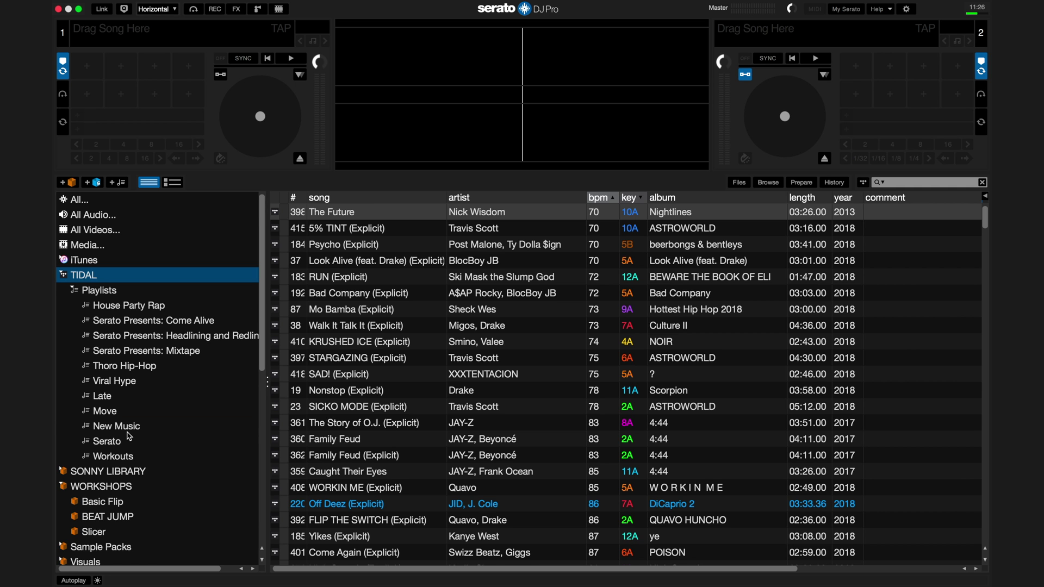
From the New Music playlist, load Off Deez onto deck 1 and High Speeds onto deck 2
click(117, 426)
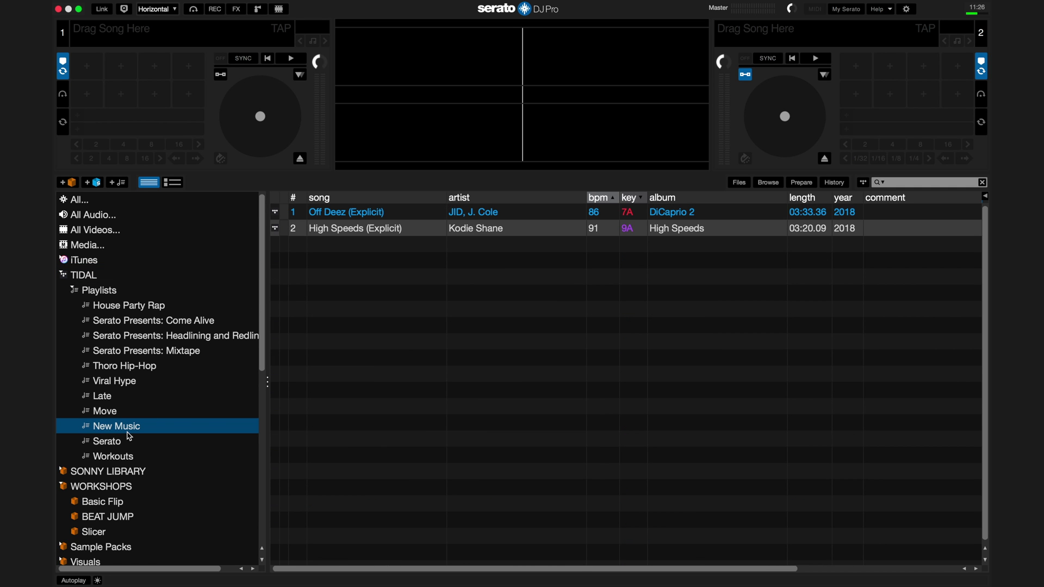
drag(338, 217, 244, 53)
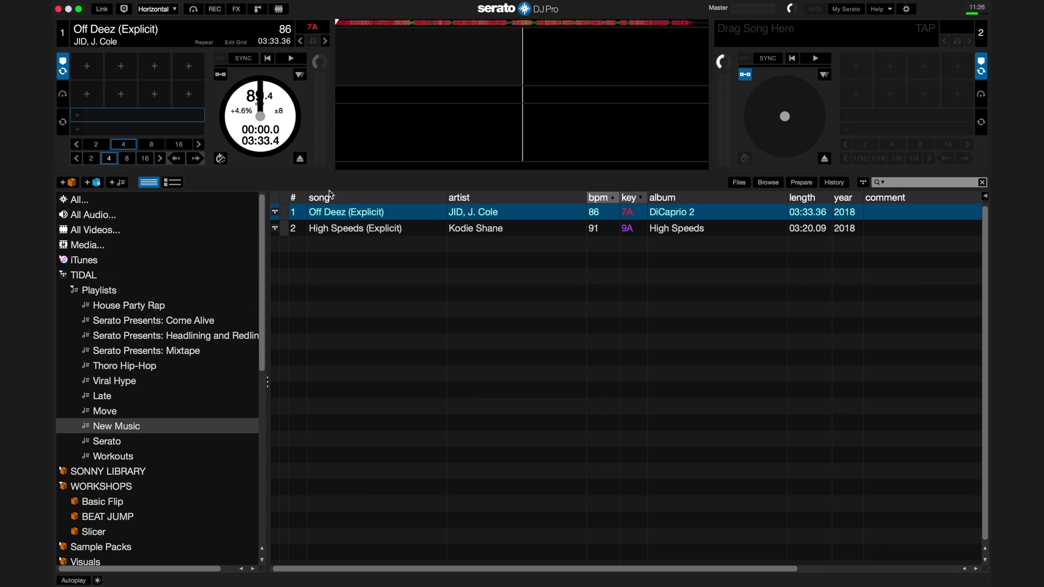
drag(367, 232, 785, 42)
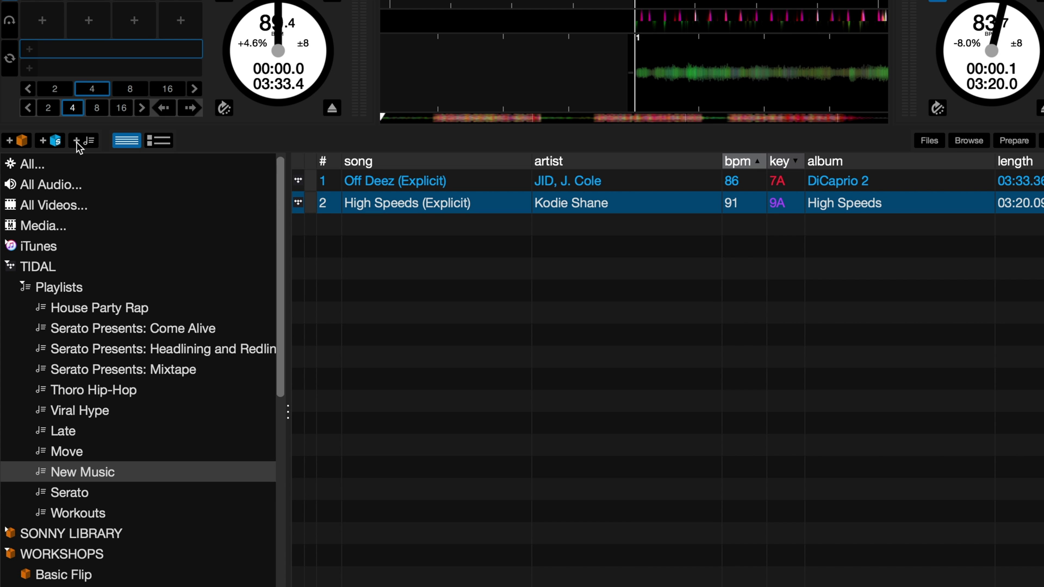
Add a new Tidal playlist and name it 'Friends N Fam Philly'
click(81, 143)
click(85, 536)
double_click(84, 535)
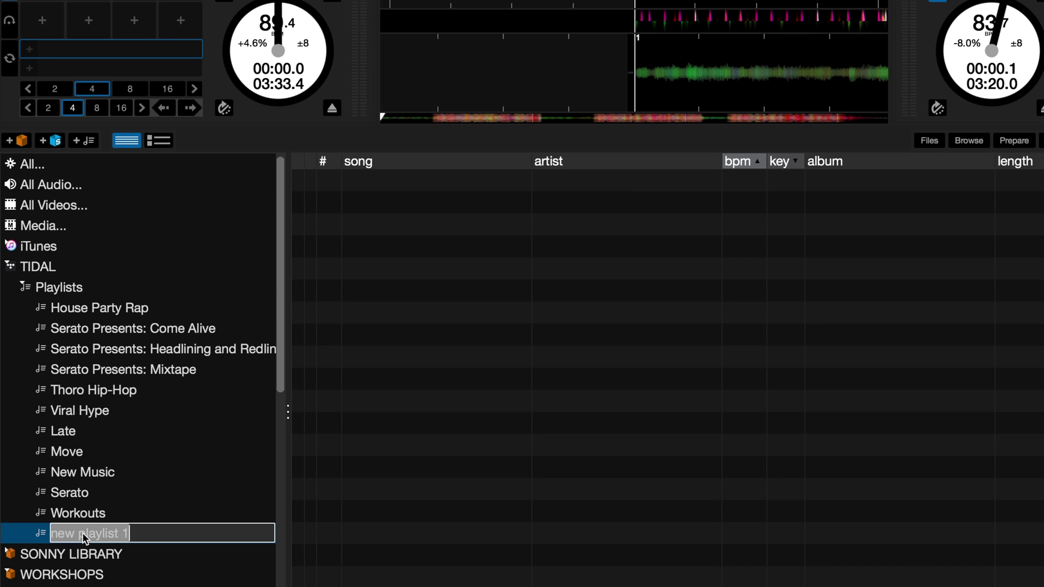
text(Friends N Fam Ph)
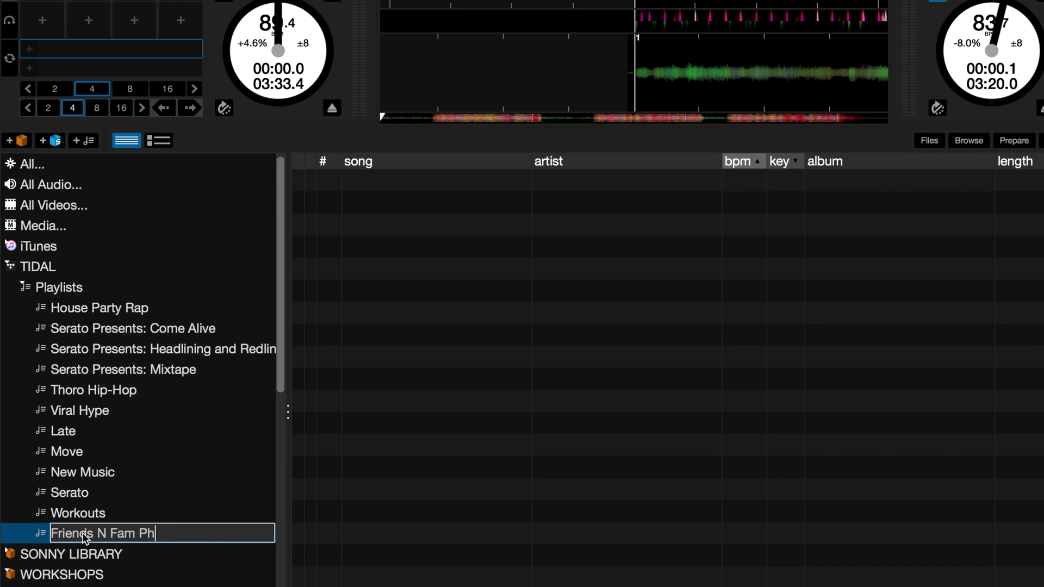
text(illy)
key(Return)
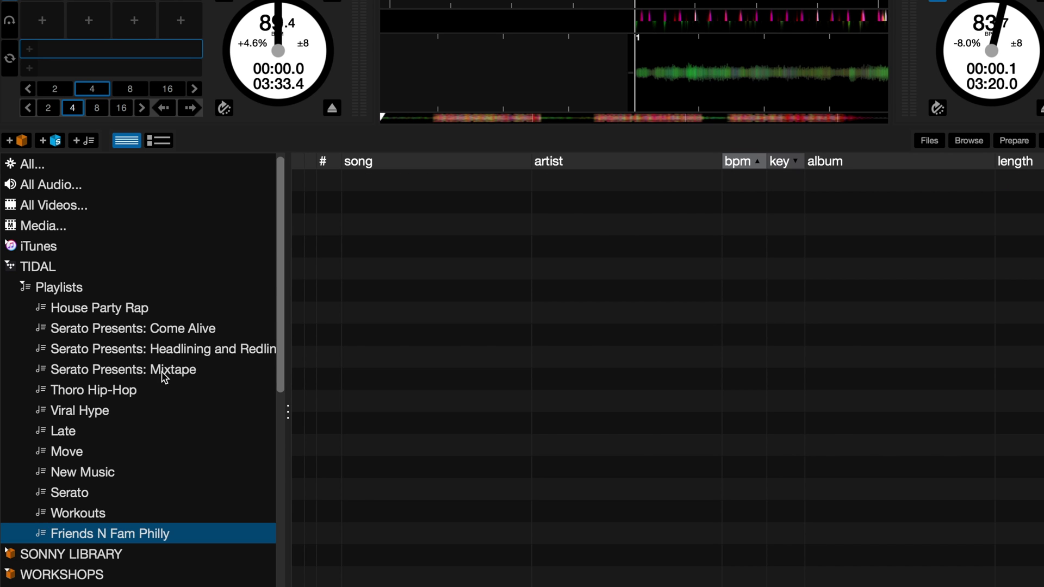
Add Praise The Lord, Mob Ties and Nonstop from the Mixtape playlist to Friends N Fam Philly
click(163, 373)
drag(456, 429, 144, 534)
drag(430, 532, 255, 536)
drag(433, 576, 220, 538)
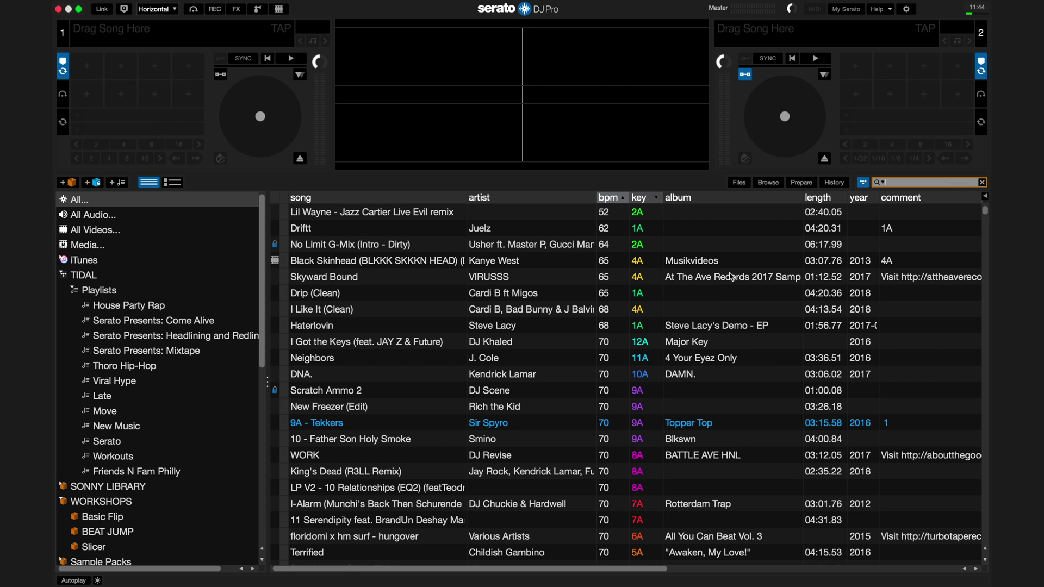
Search the library for 'drake nice' to find Drake's Nice For What
key(Down)
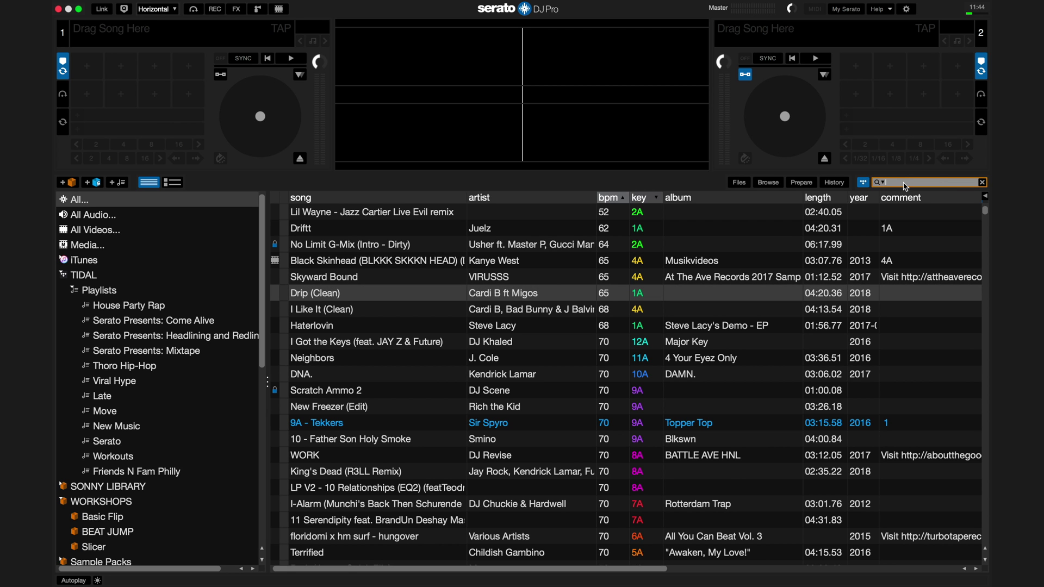
click(906, 183)
text(drake)
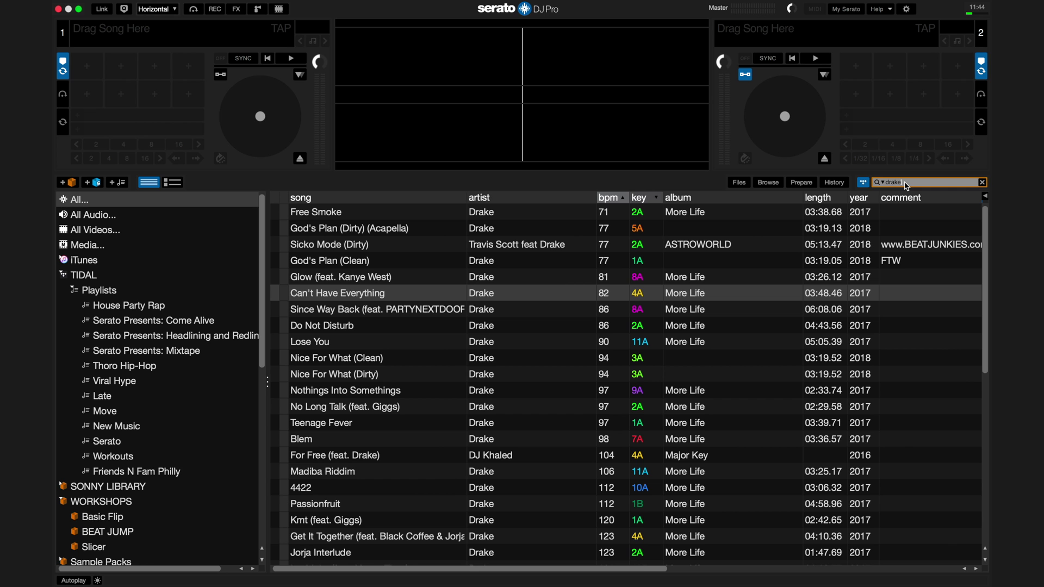
scroll(838, 285, down, 5)
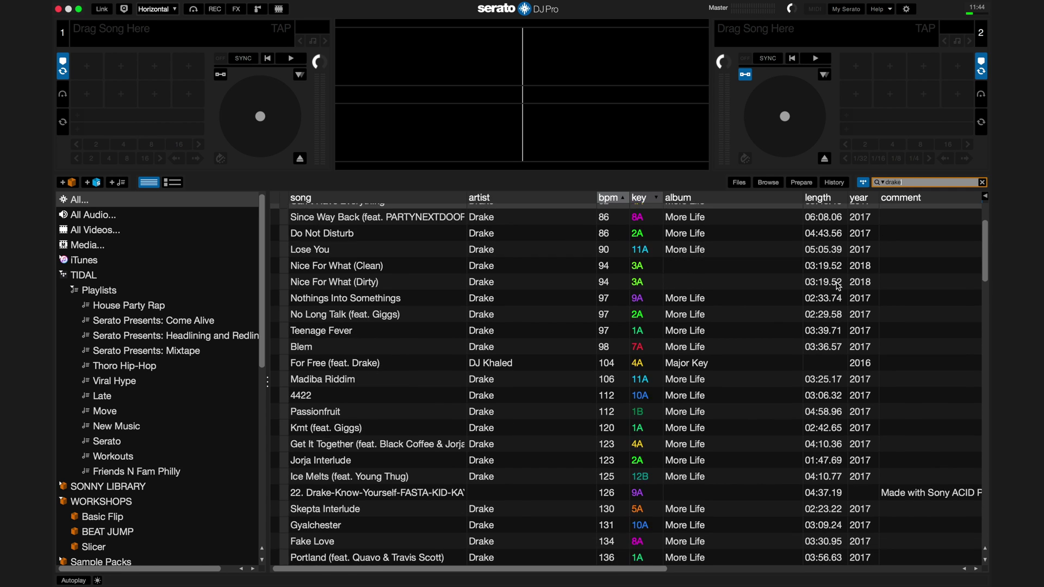
scroll(838, 284, up, 5)
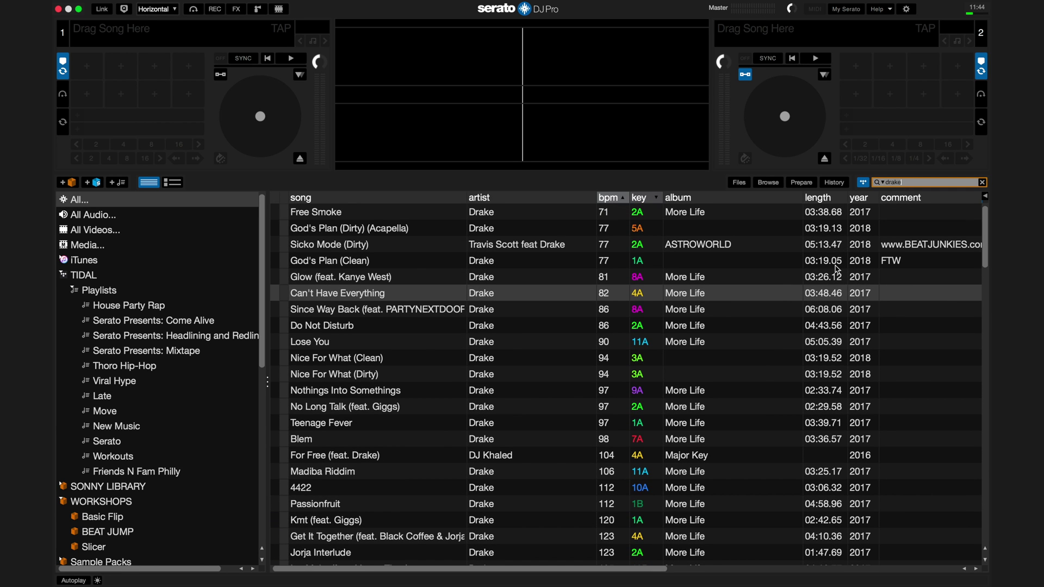
text(nice for what)
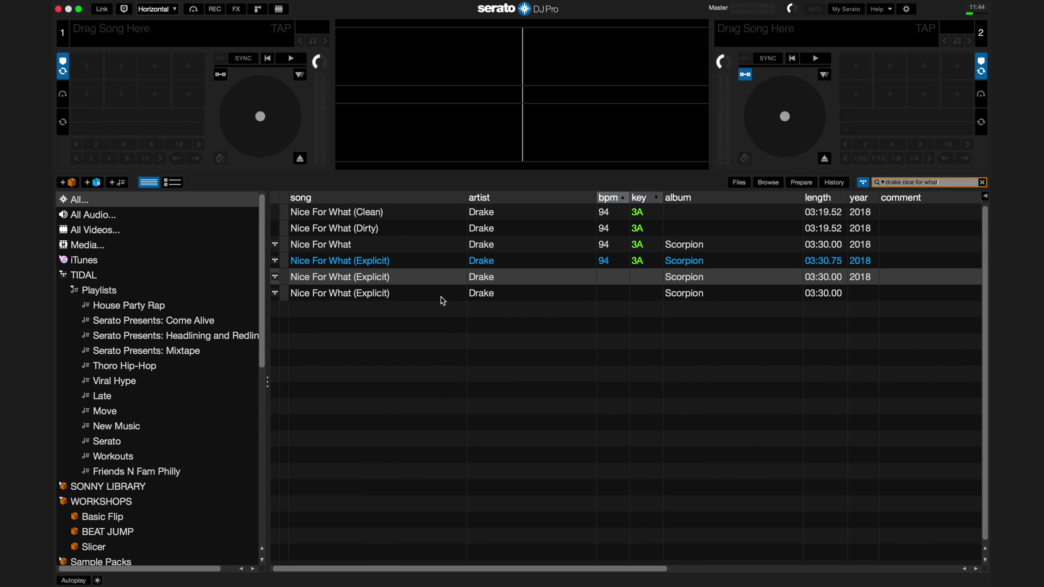
Load the Explicit TIDAL Nice For What onto deck 1 and start it playing
click(372, 265)
key(shift+Left)
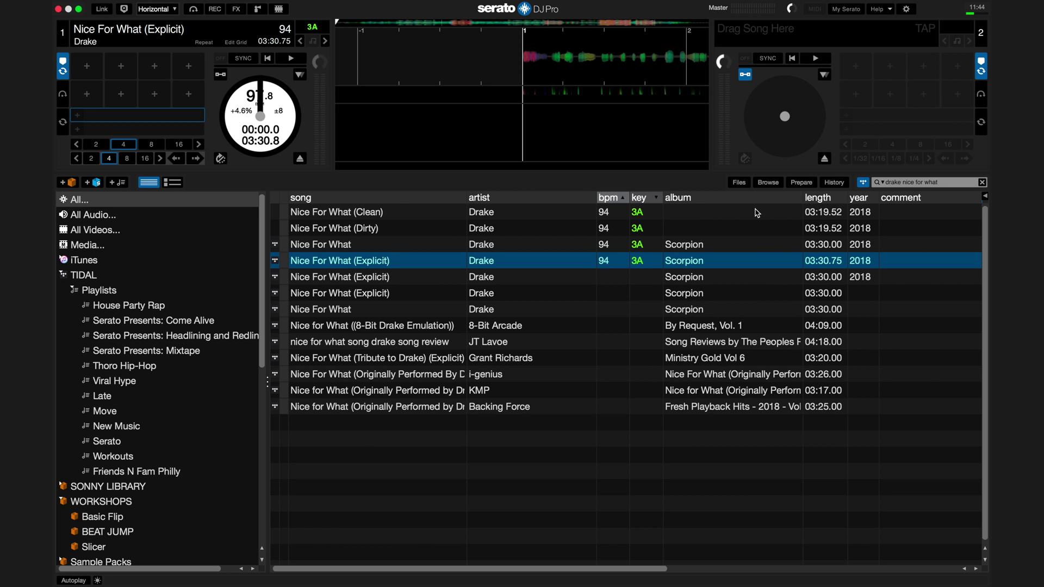
key(space)
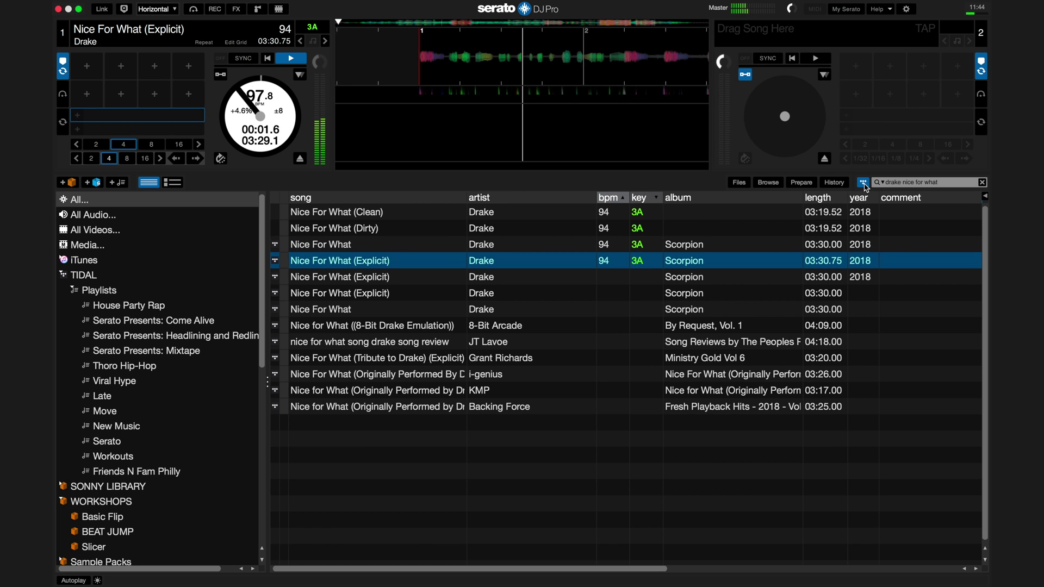
Replace the Drake search with 'kutcorners' and browse the results
click(922, 183)
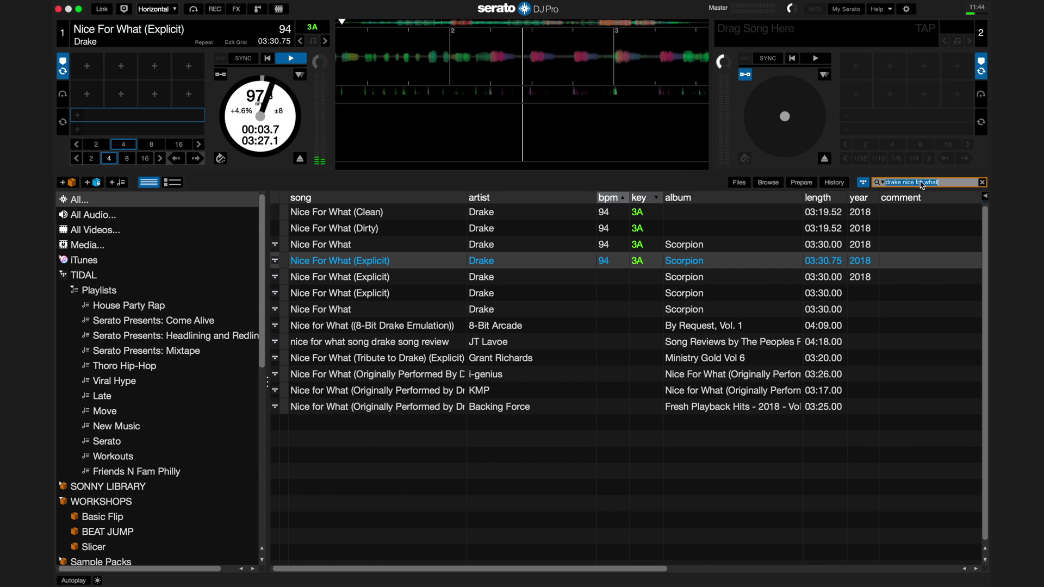
key(BackSpace)
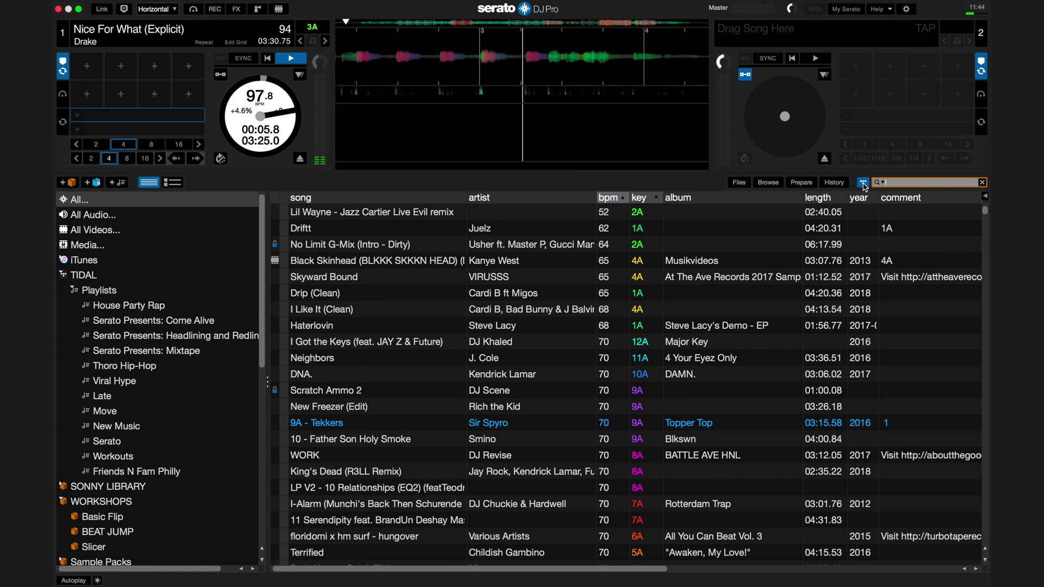
text(kutcorne)
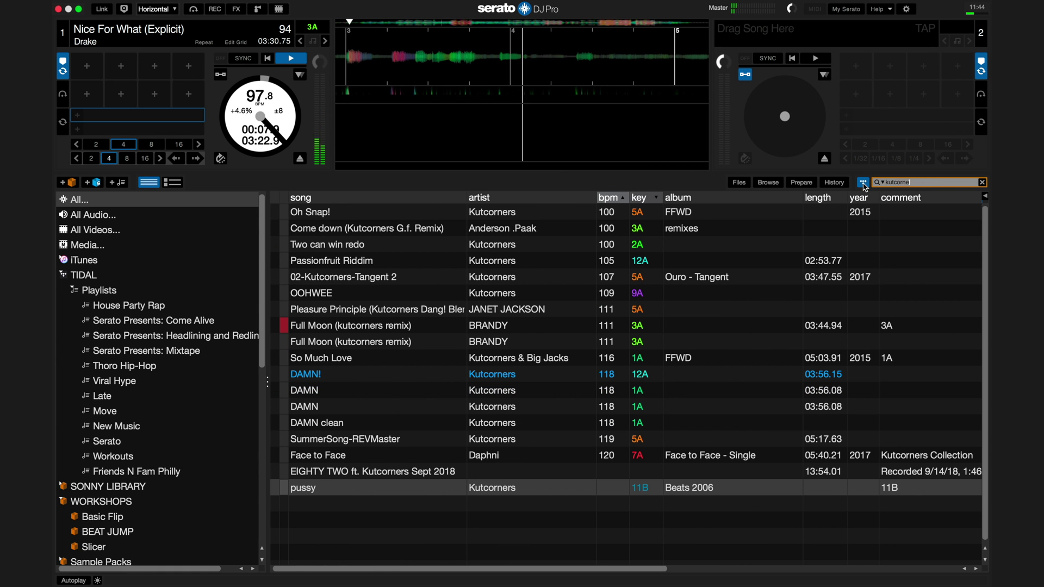
text(rs)
scroll(696, 405, down, 4)
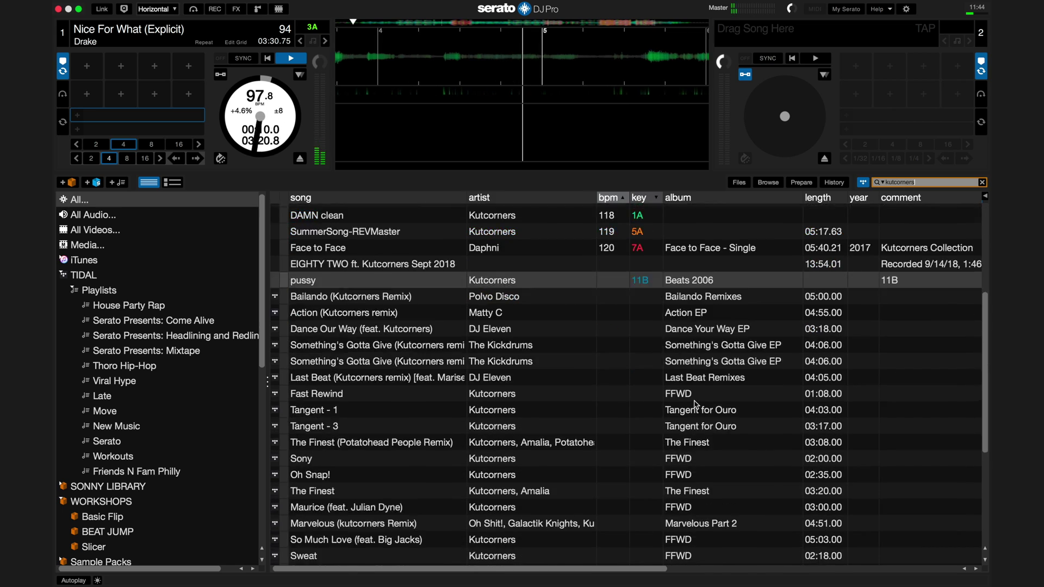
scroll(696, 405, down, 4)
scroll(696, 405, up, 6)
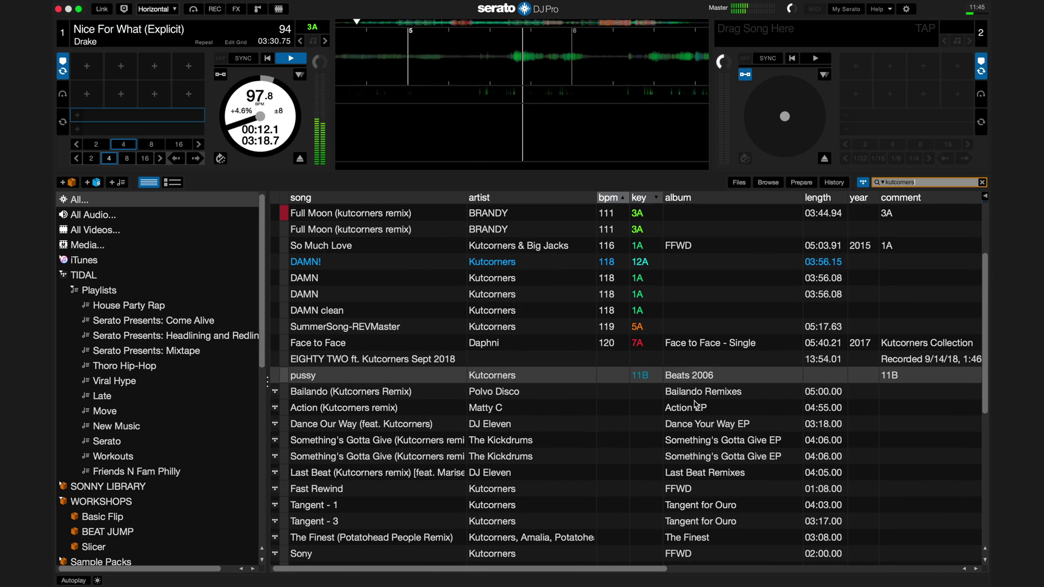
scroll(695, 405, up, 3)
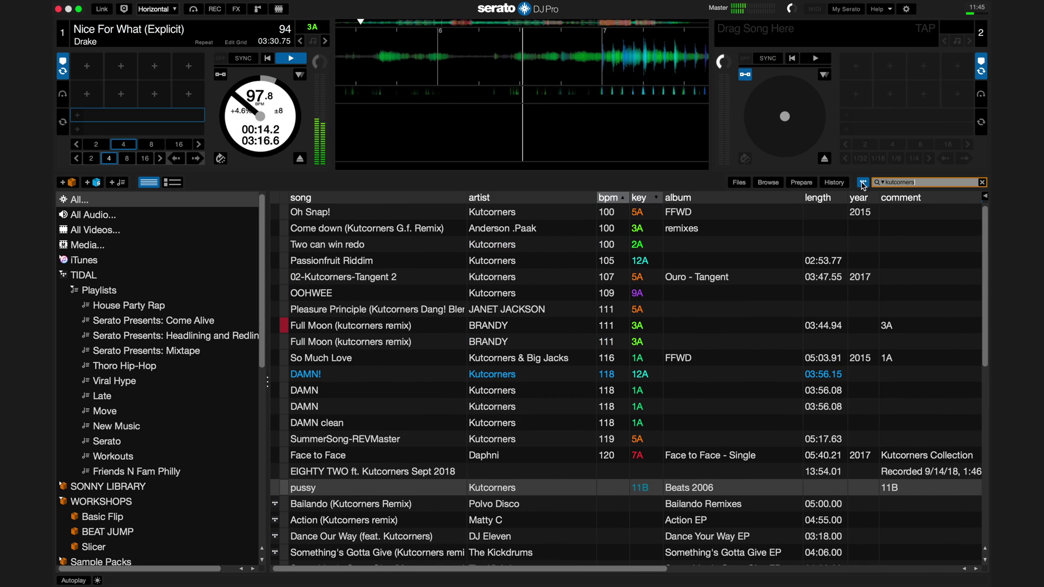
Turn off TIDAL catalog results, search 'kutcorners' again, and try loading DAMN! onto deck 2
click(863, 186)
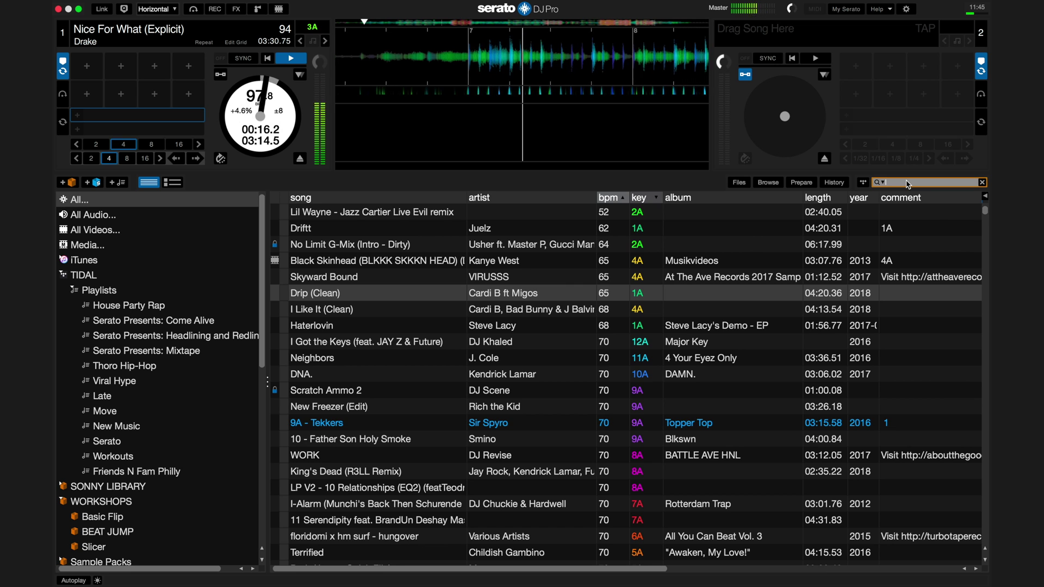
text(kutcorners)
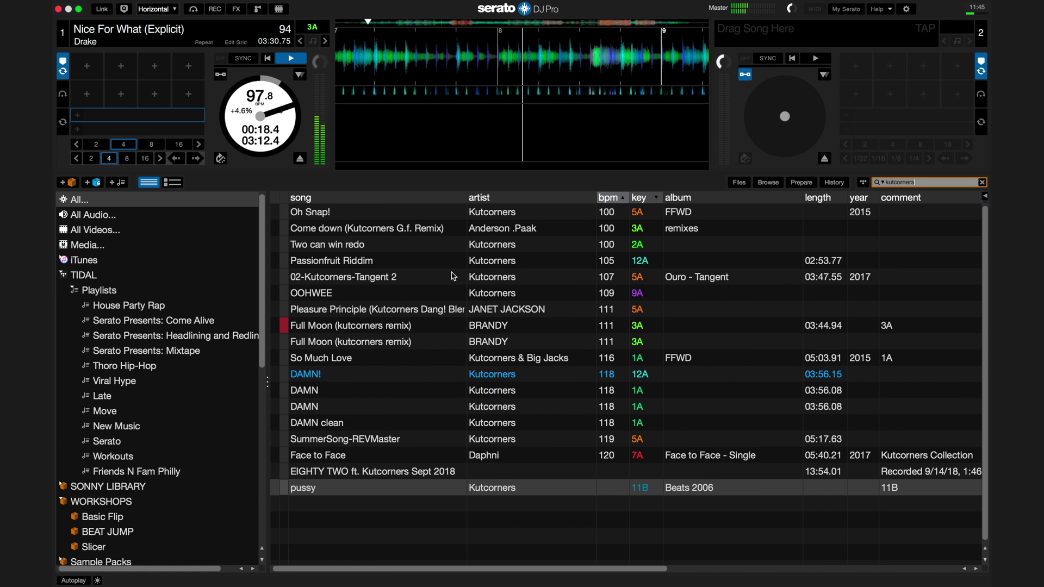
drag(306, 375, 791, 43)
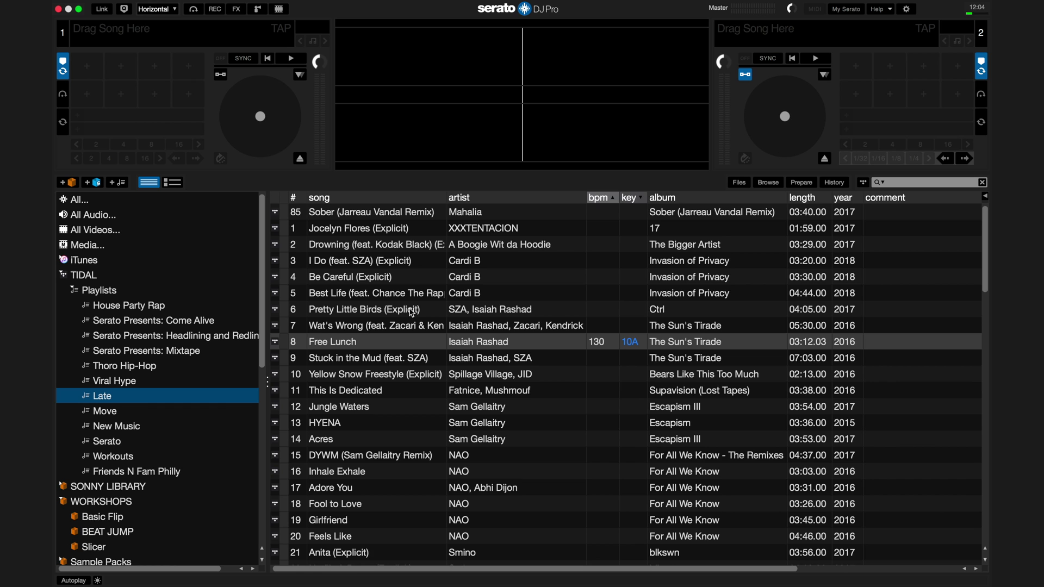
From the Late playlist, load This Is Dedicated onto deck 1 and From Home, to Work, and Back onto deck 2
scroll(412, 313, down, 1)
drag(373, 377, 265, 83)
scroll(520, 344, down, 6)
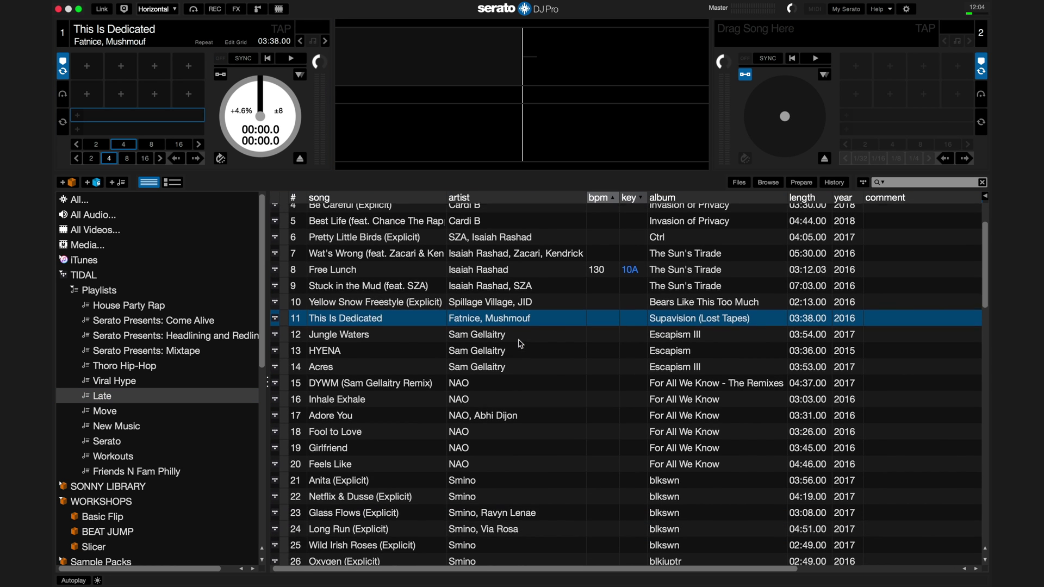
scroll(520, 344, down, 3)
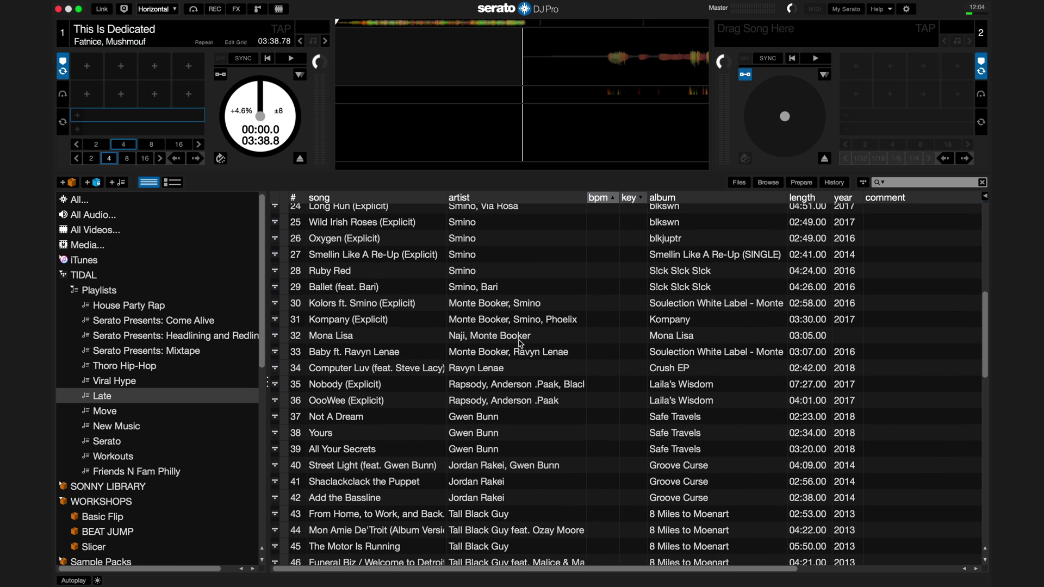
click(359, 461)
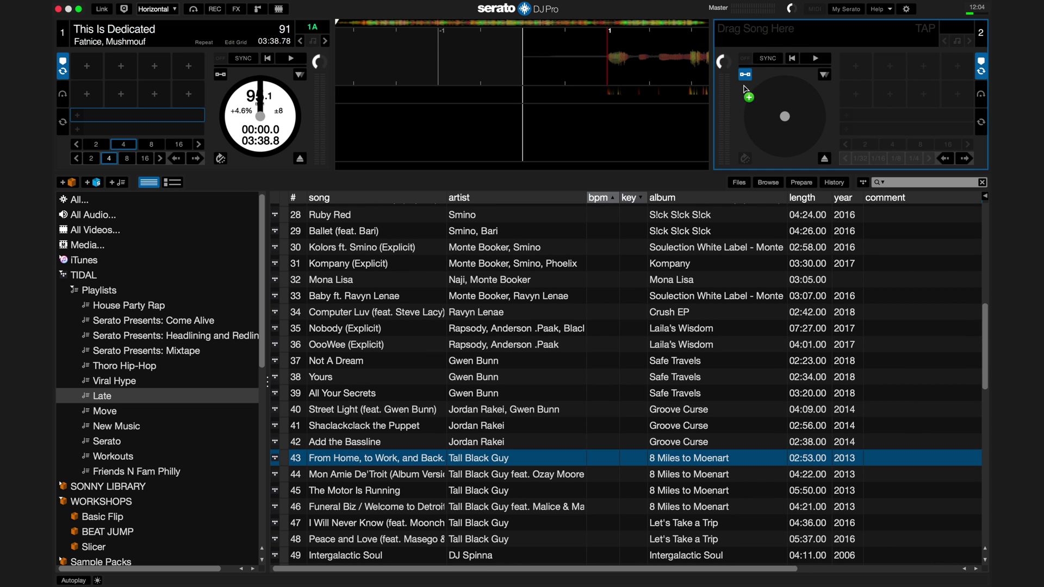
drag(745, 89, 790, 43)
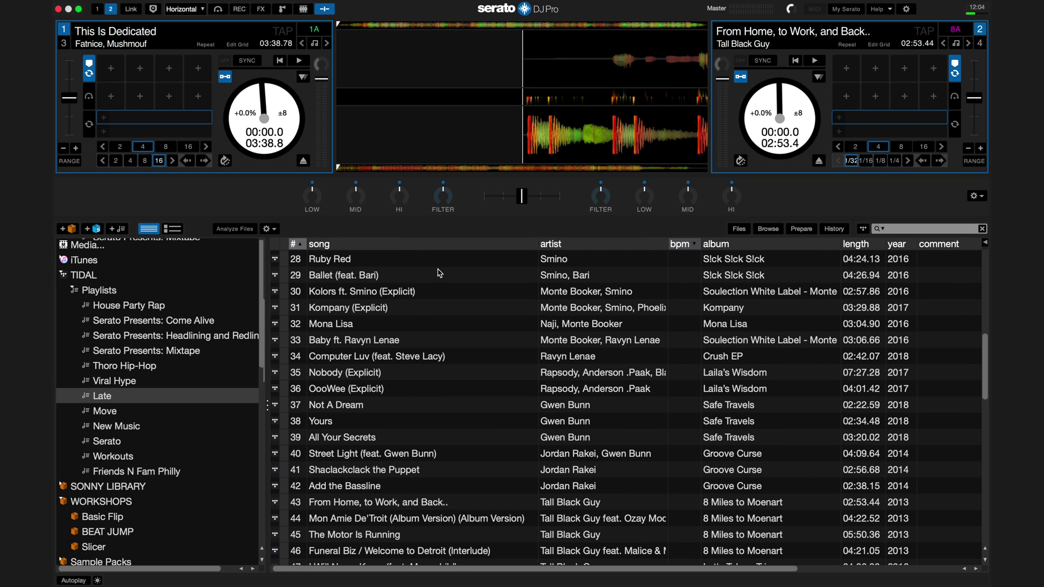
Select the 13 Late tracks from Ruby Red to Street Light and drop them on Analyze Files
click(436, 265)
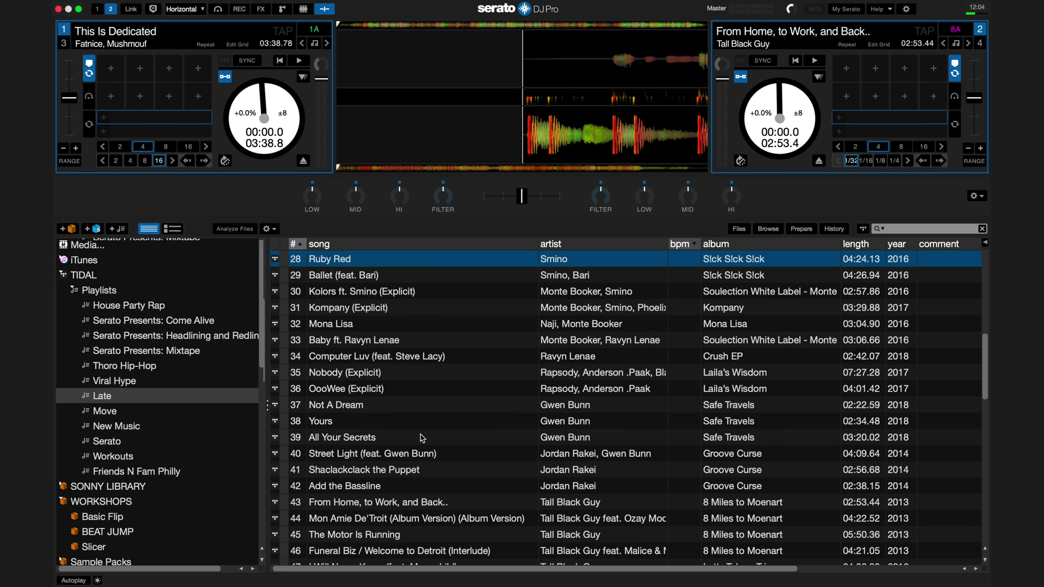
shift+click(415, 456)
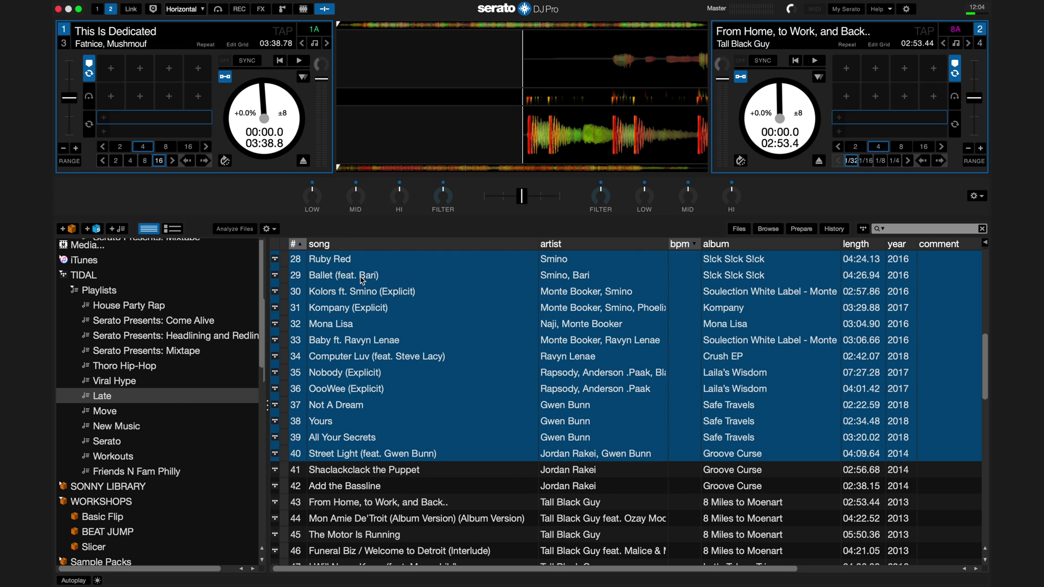
drag(258, 228, 258, 229)
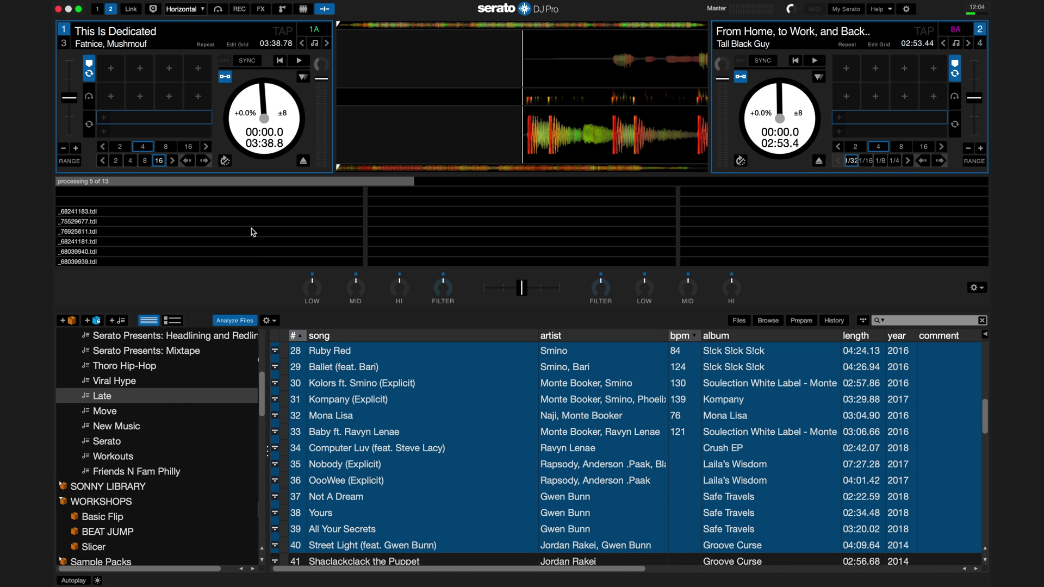